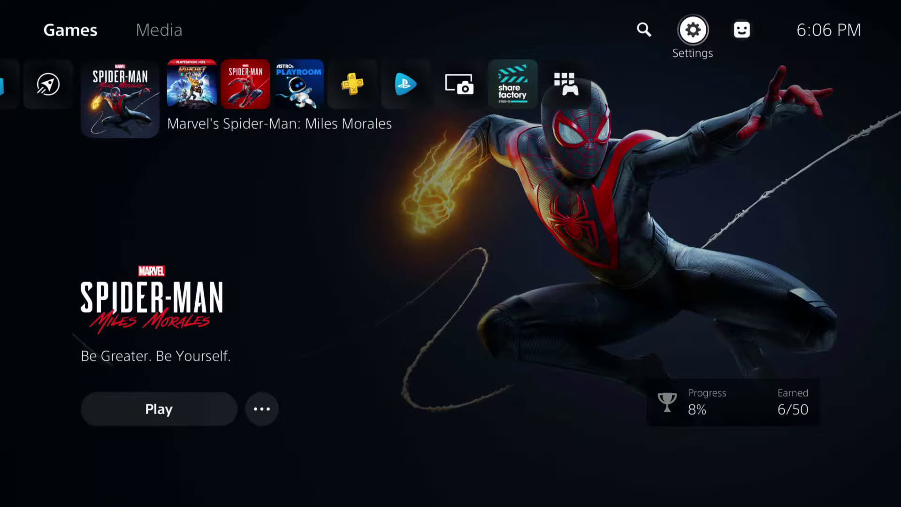
Open the console's Screen and Video settings on the Video Output section
key("Left")
key("Left")
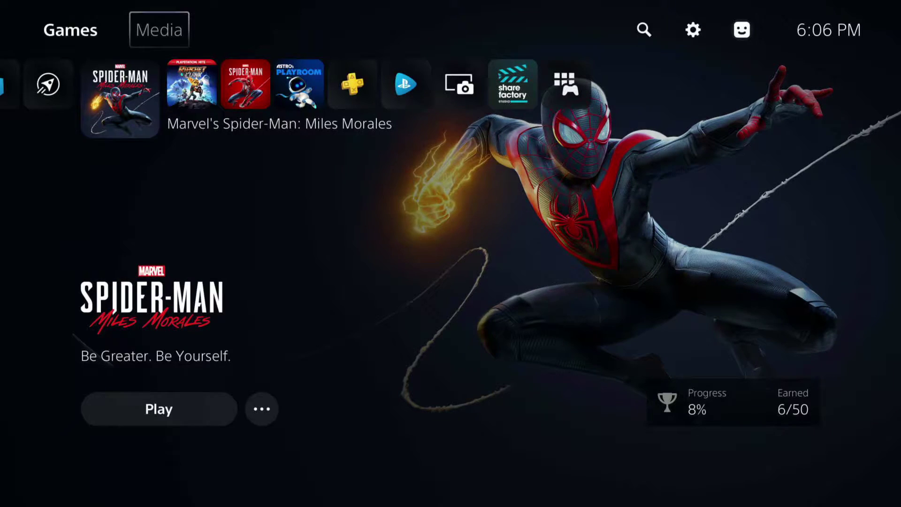
key("Right")
key("Right")
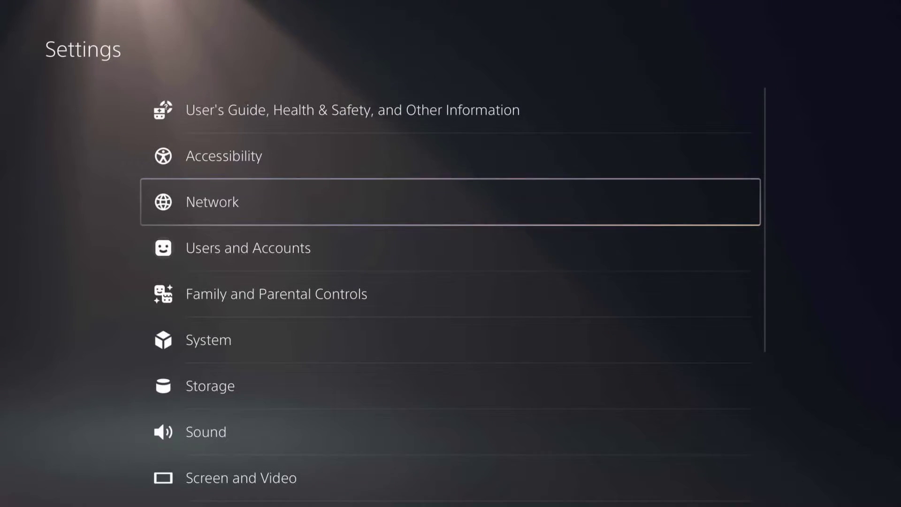
key("Down")
key("Down")
key("Down")
key("Down")
key("Down")
key("Down")
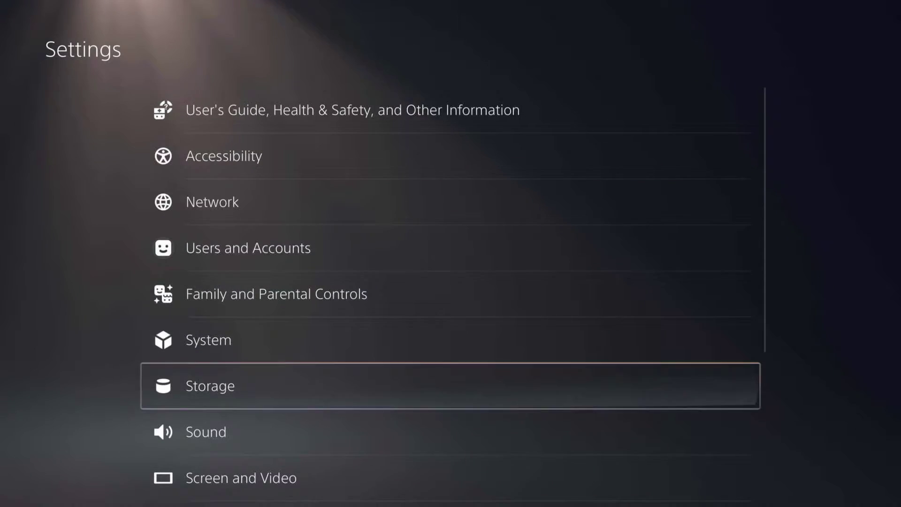
key("Return")
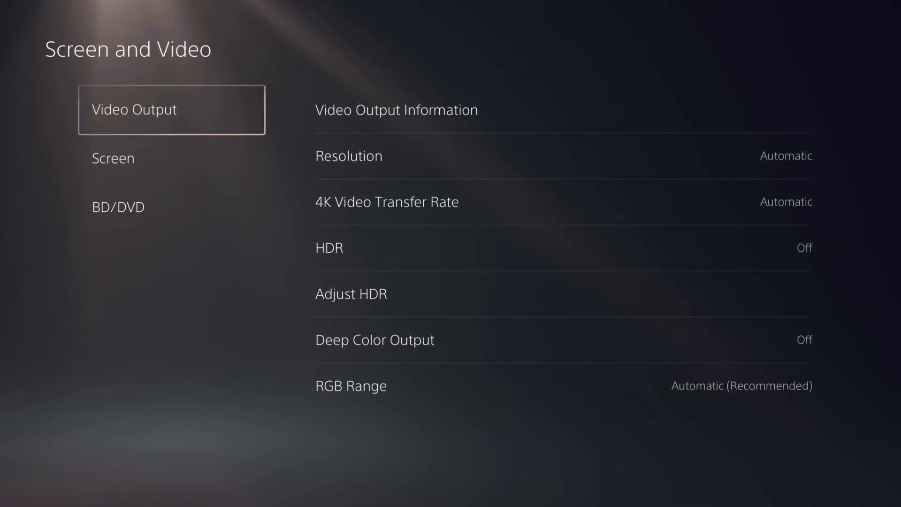
View the Video Output Information for the current signal and the connected HDMI device
key("Right")
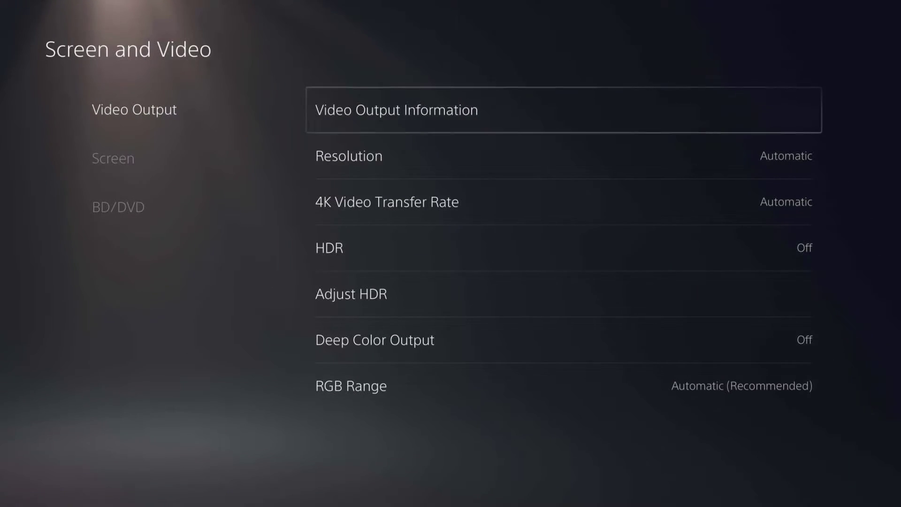
key("Return")
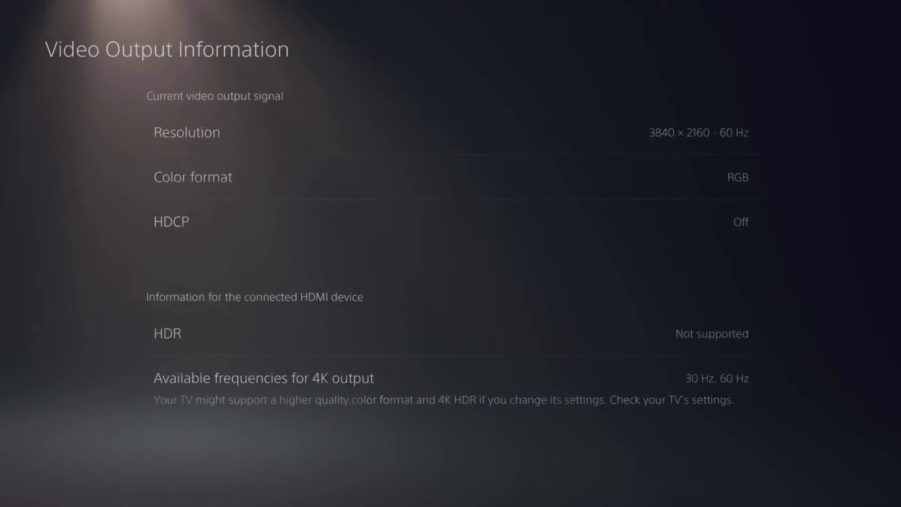
key("Escape")
Examine the available output resolutions, including 720p, 1080i, 1080p and 2160p
key("Down")
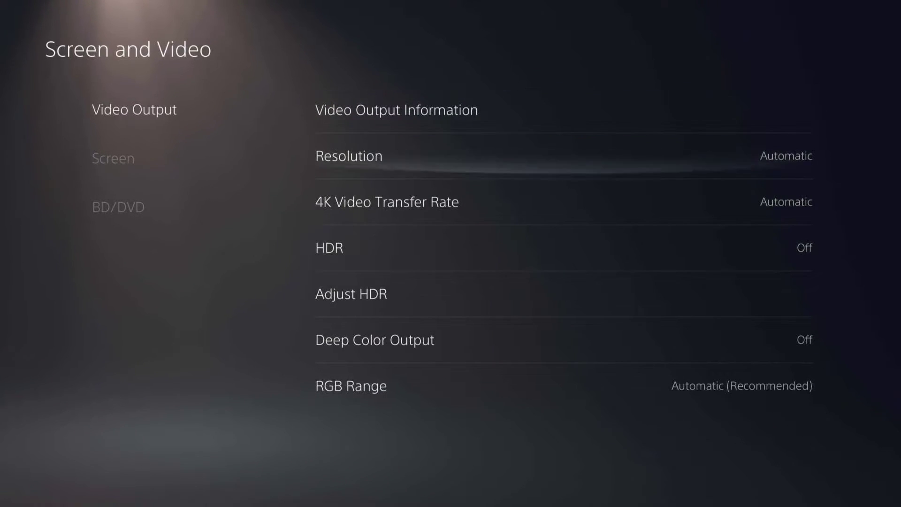
key("Up")
key("Down")
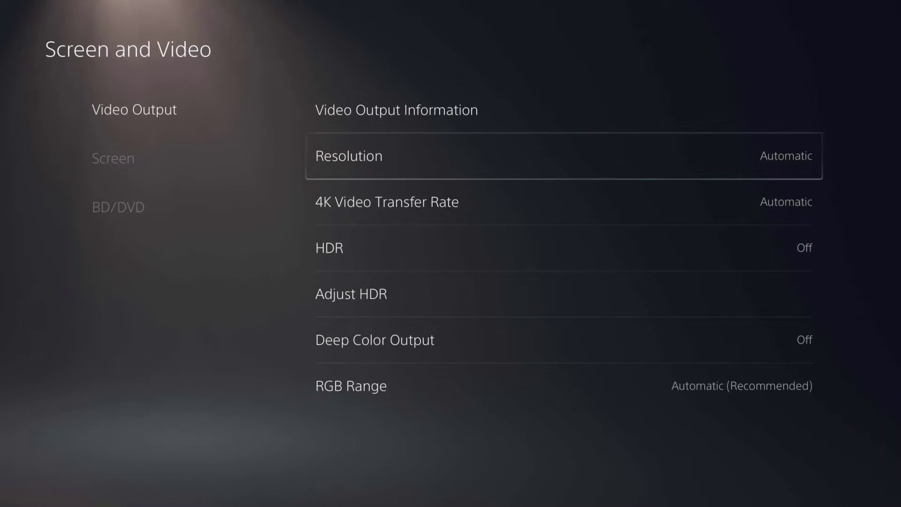
key("Return")
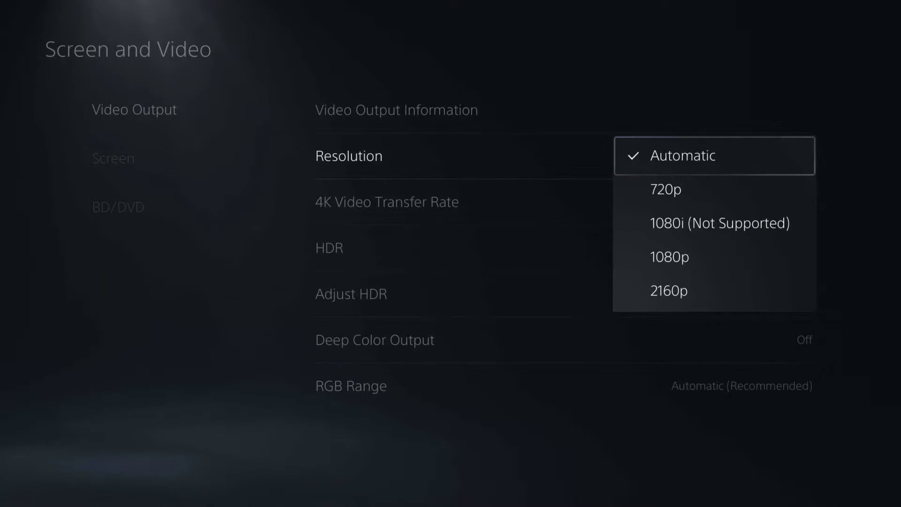
key("Down")
key("Down")
key("Down")
key("Down")
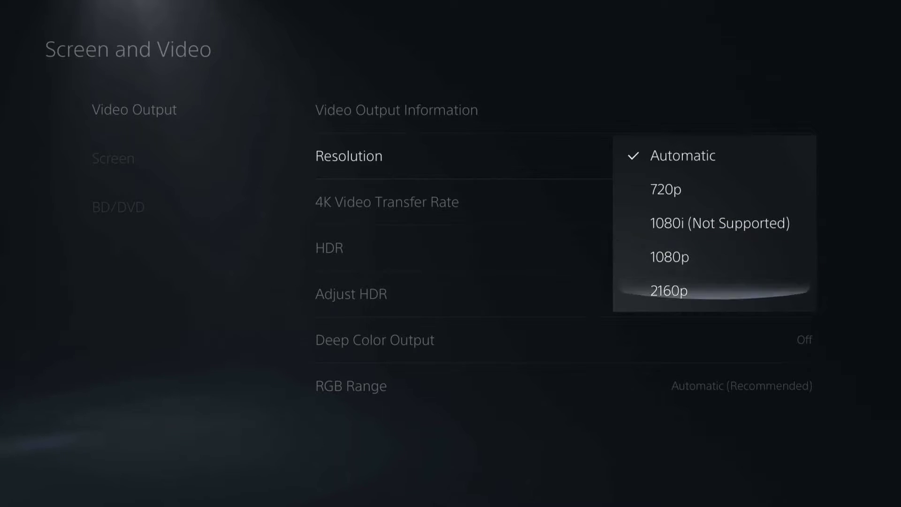
key("Up")
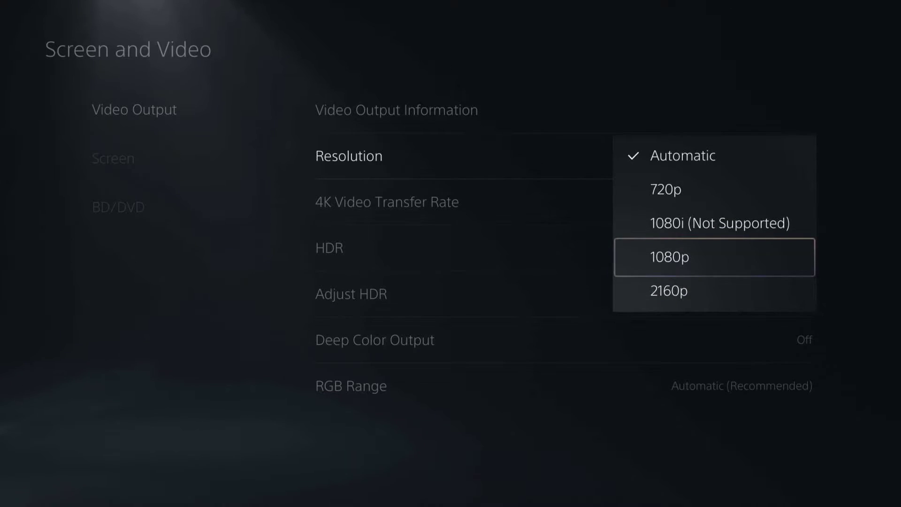
key("Up")
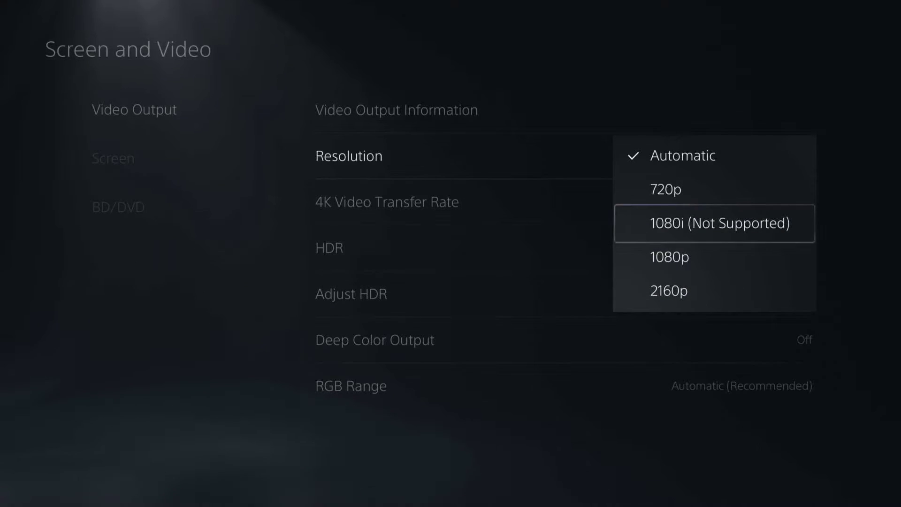
key("Up")
key("Down")
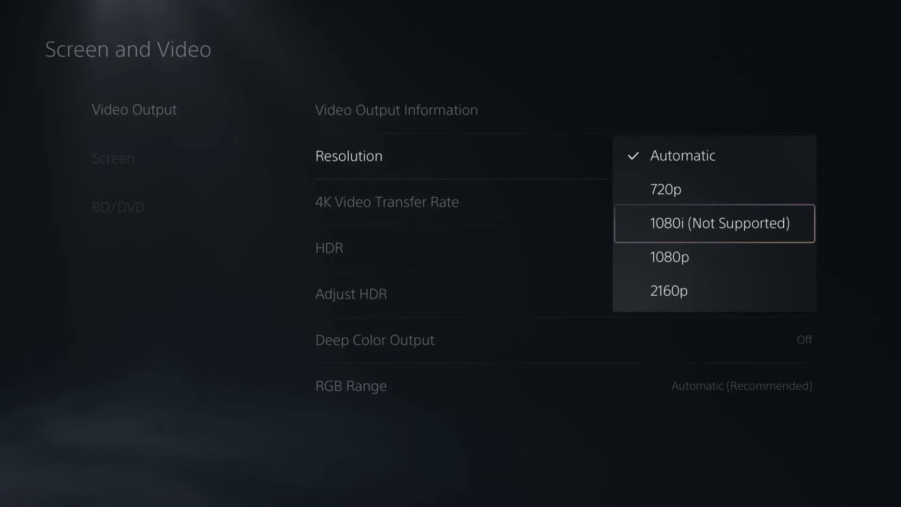
key("Return")
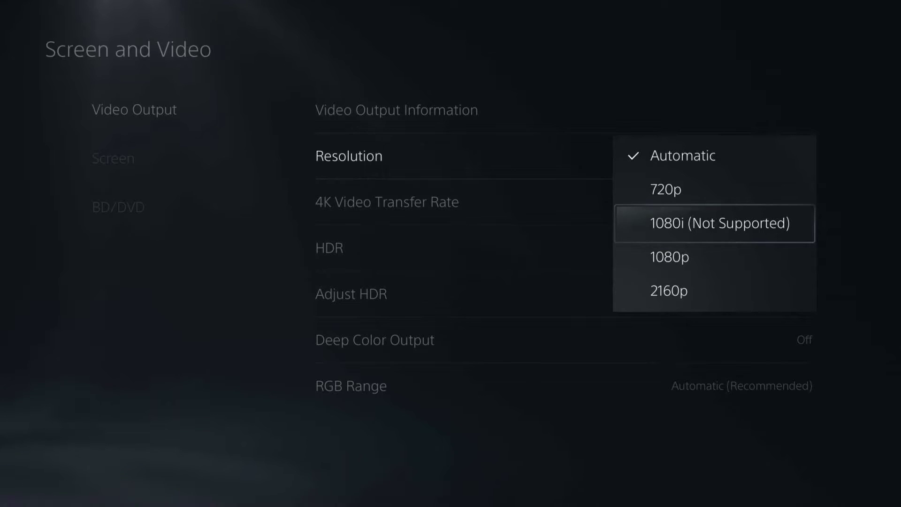
Review the 4K Video Transfer Rate options and choose Automatic
key("Down")
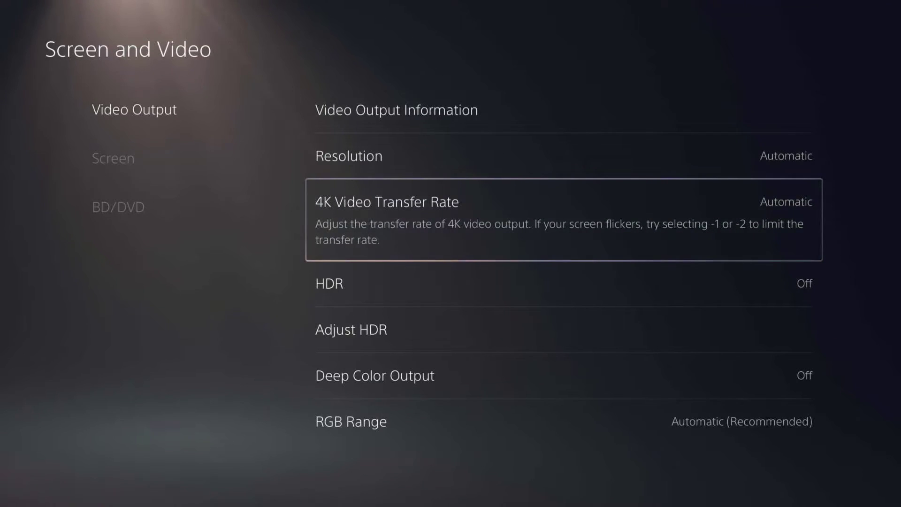
key("Return")
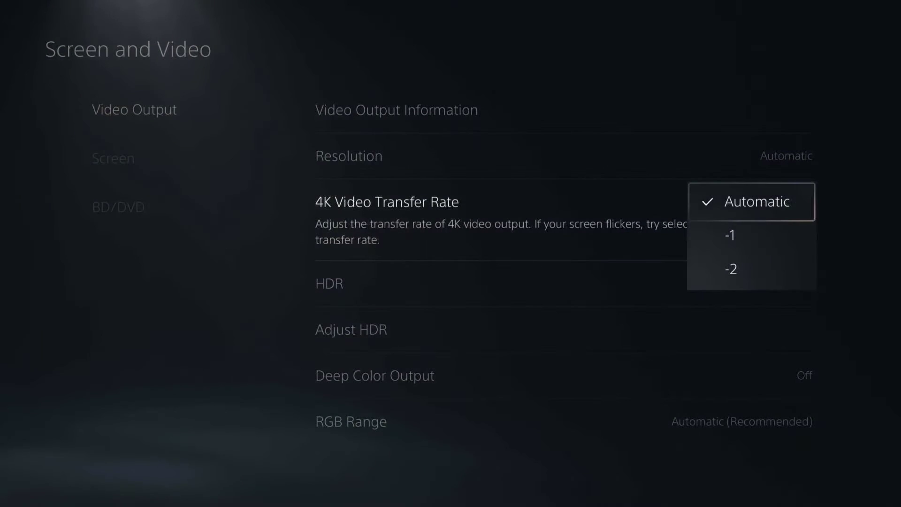
key("Down")
key("Down")
key("Up")
key("Up")
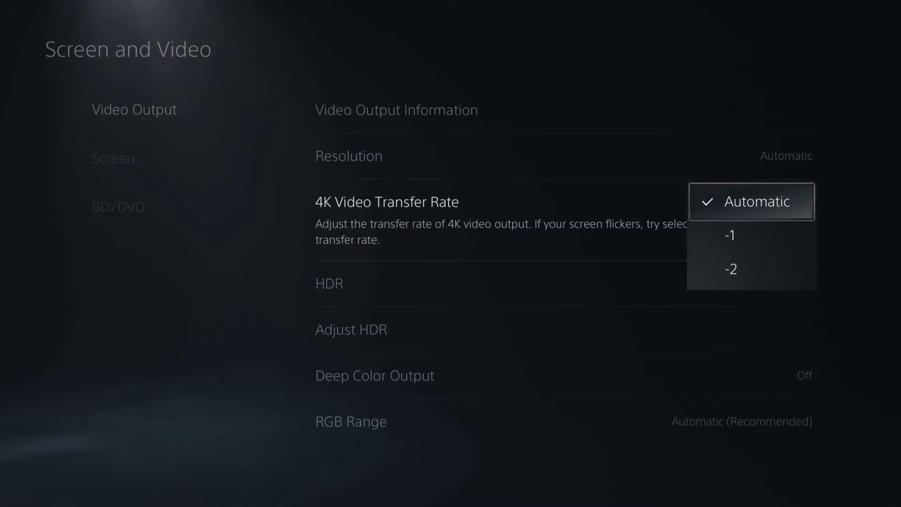
key("Return")
Try to set HDR to Automatic for the video output
key("Down")
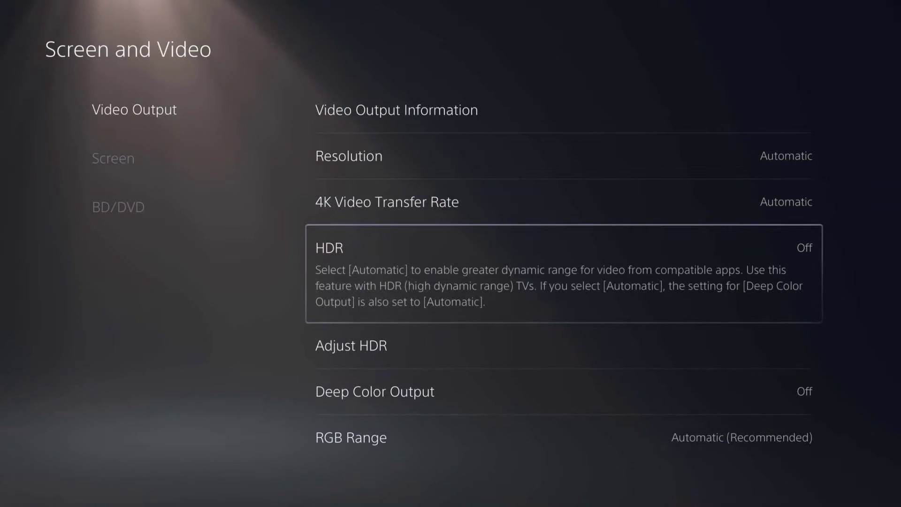
key("Return")
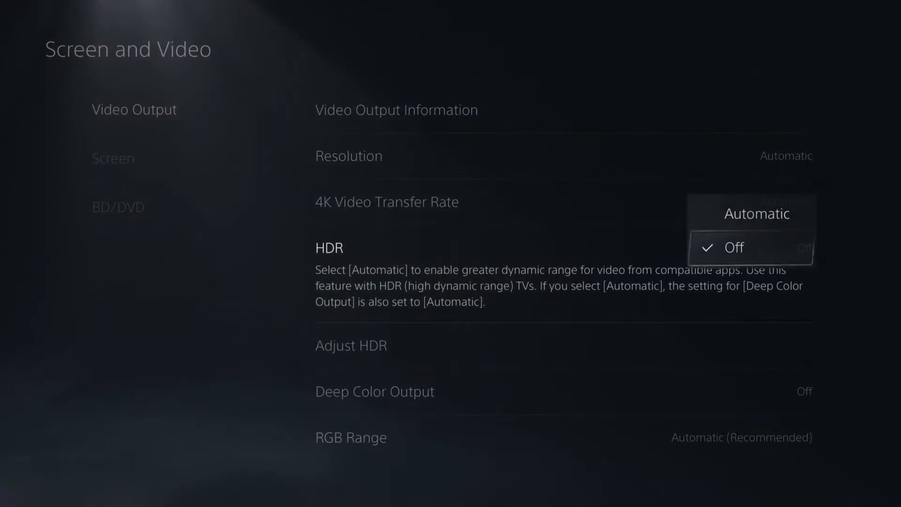
key("Up")
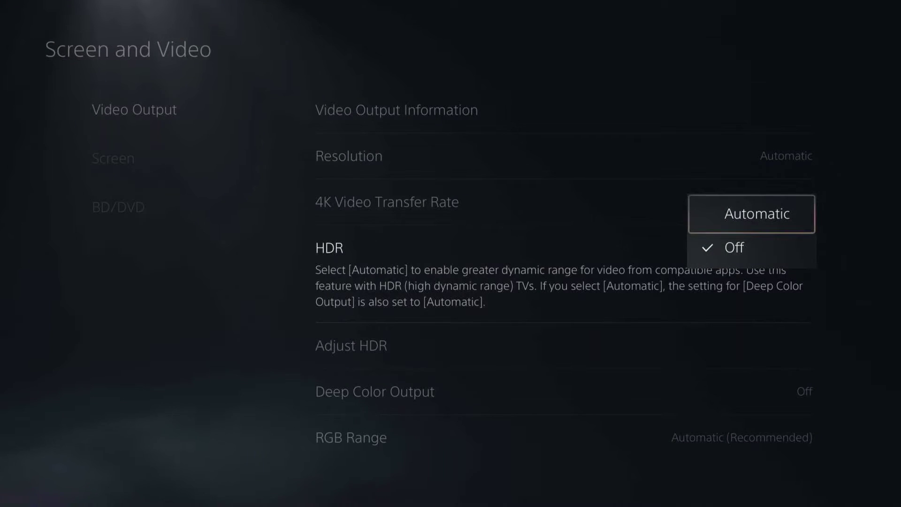
key("Return")
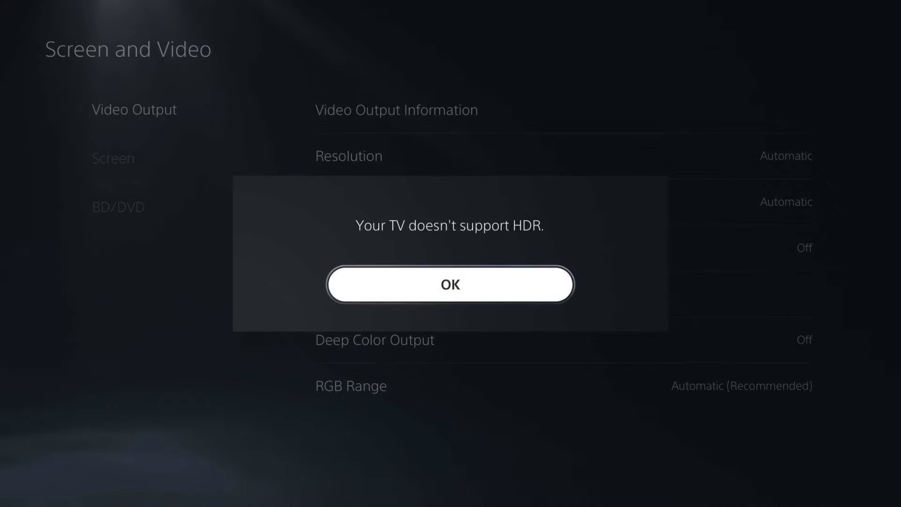
key("Return")
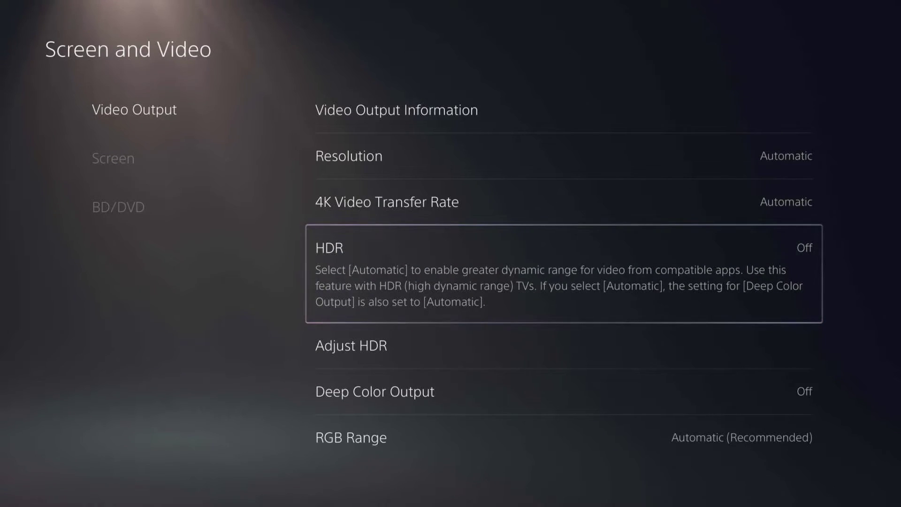
Try to open the Adjust HDR calibration
key("Down")
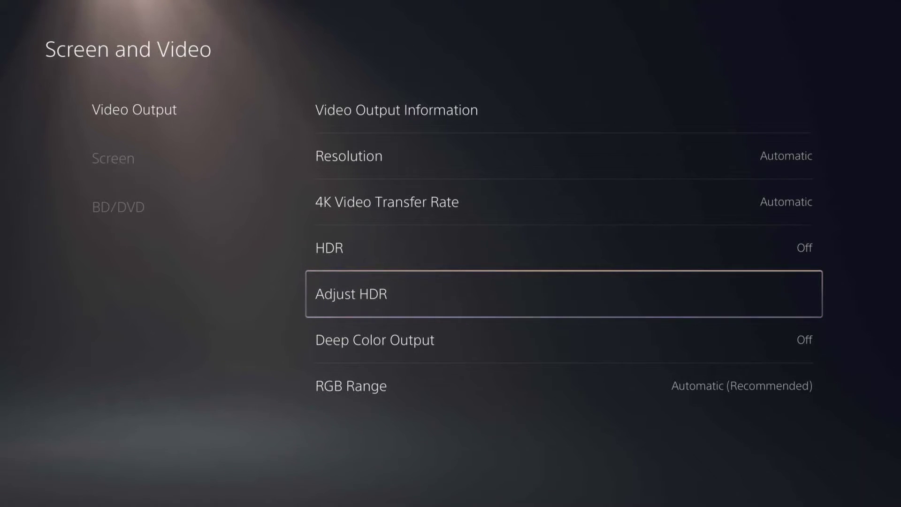
key("Return")
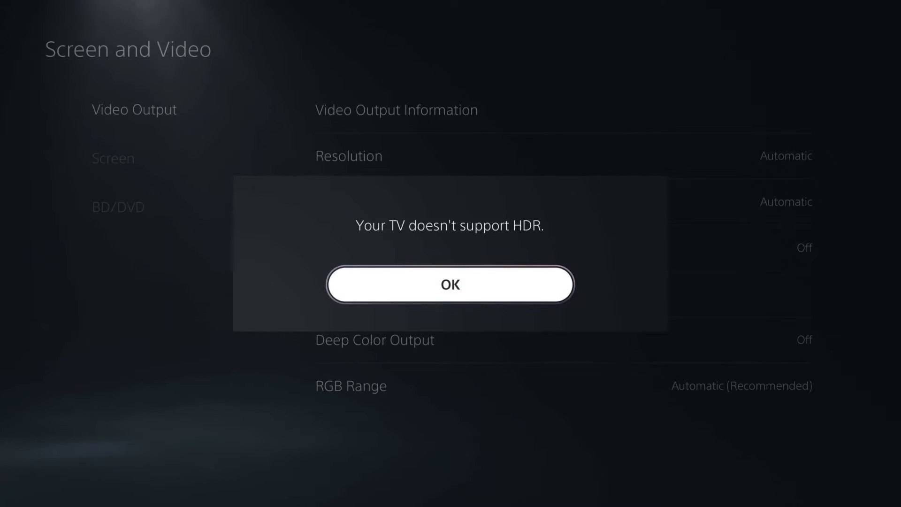
key("Return")
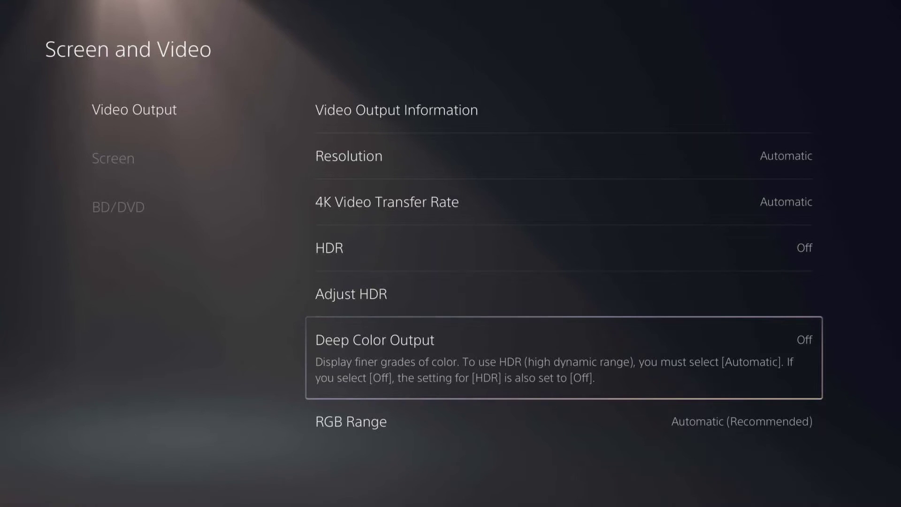
Set Deep Color Output to Automatic
key("Return")
key("Up")
key("Return")
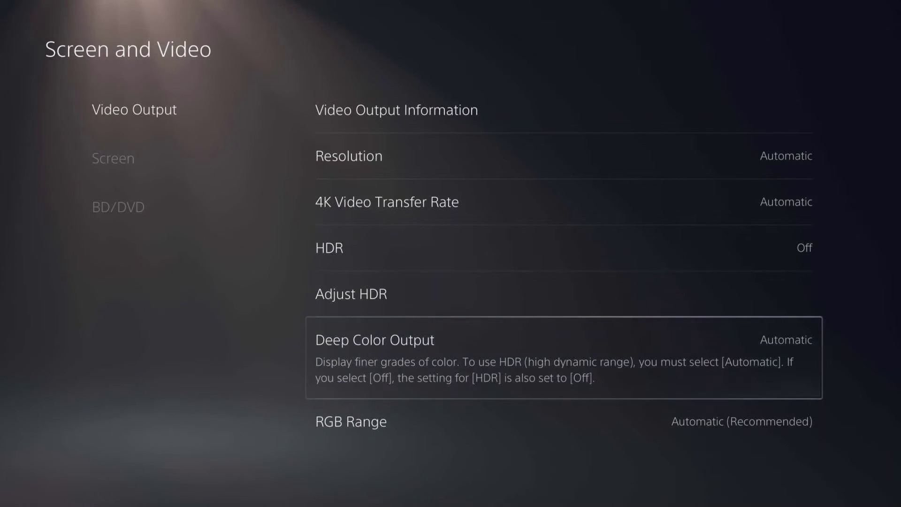
key("Up")
key("Up")
key("Down")
key("Down")
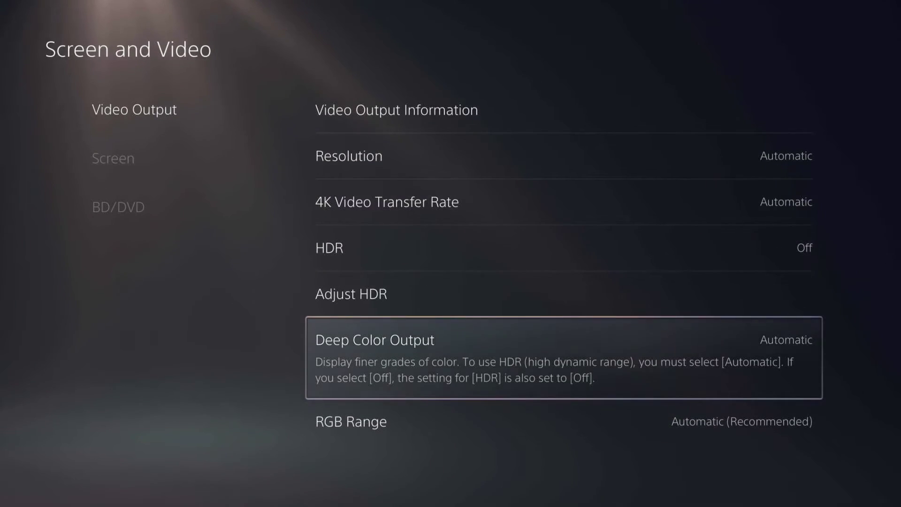
Set Deep Color Output to Off
key("Return")
key("Down")
key("Return")
Review the RGB Range options, including Limited and Full, and choose Automatic (Recommended)
key("Down")
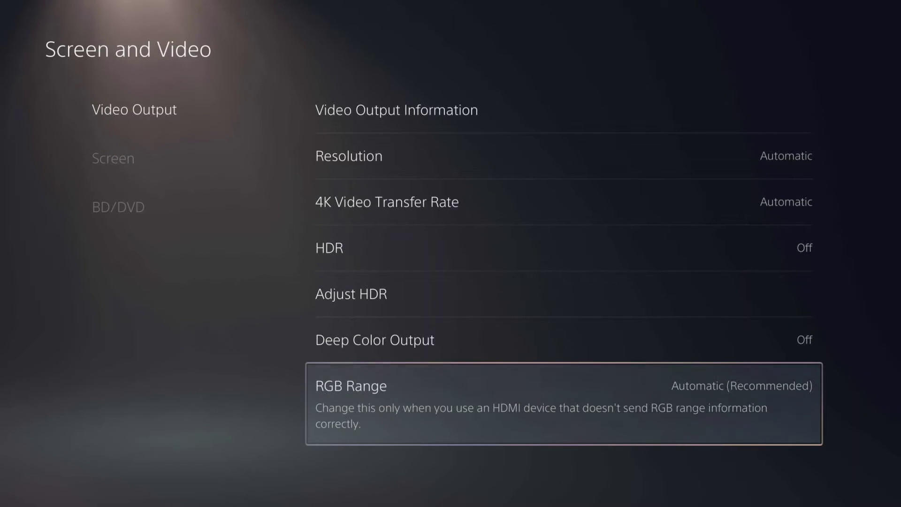
key("Return")
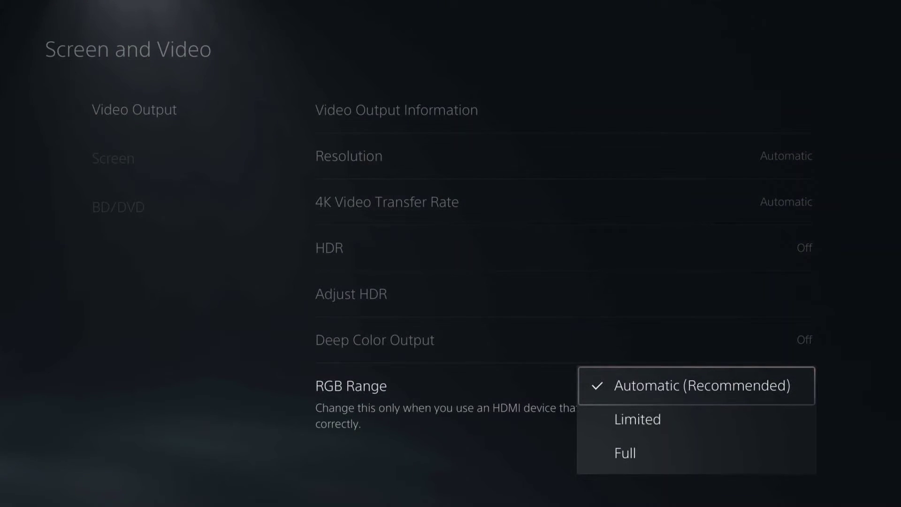
key("Down")
key("Down")
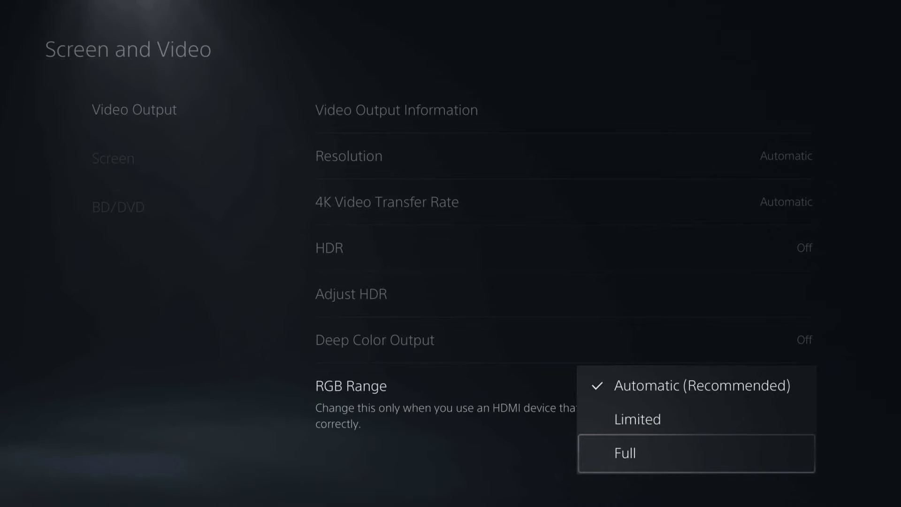
key("Up")
key("Up")
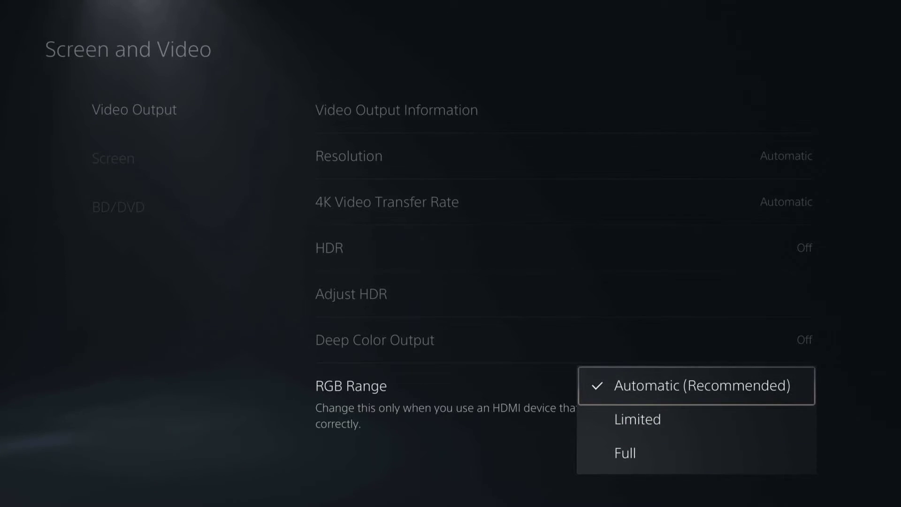
key("Return")
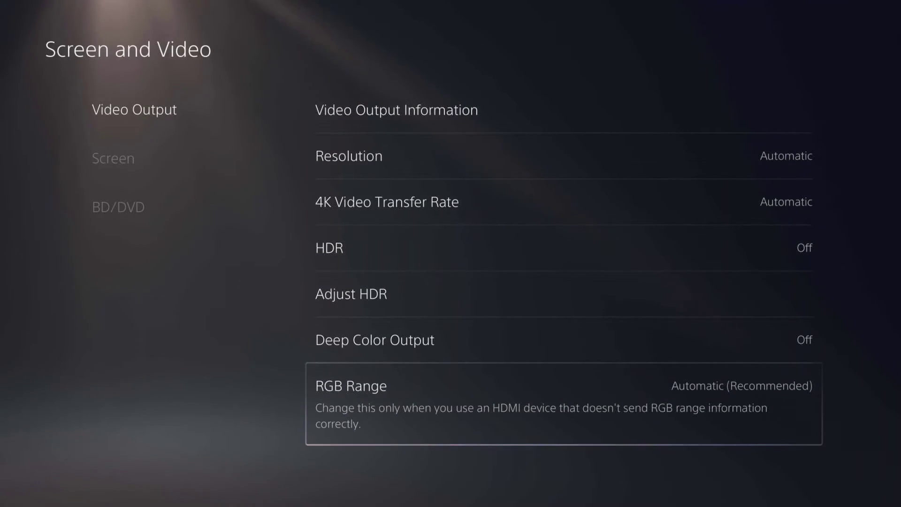
Reopen the Resolution options for another look and close them without choosing a value
key("Up")
key("Up")
key("Up")
key("Up")
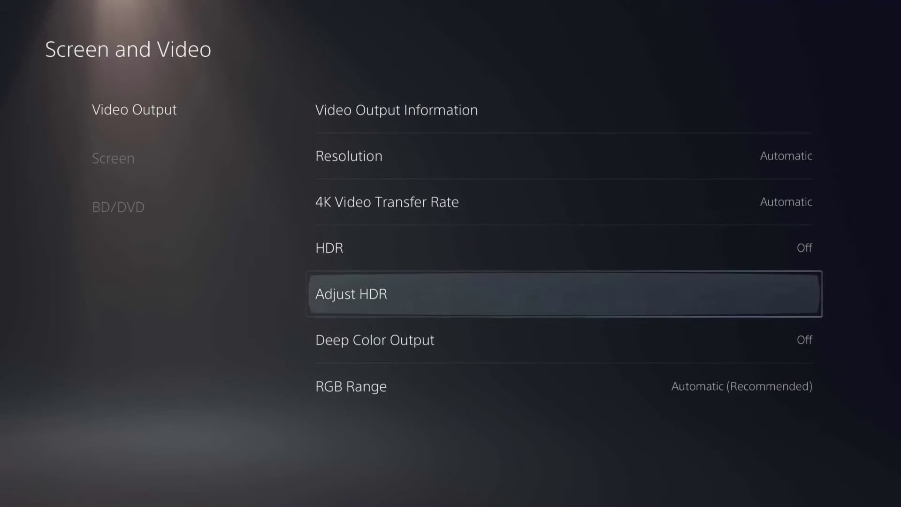
key("Up")
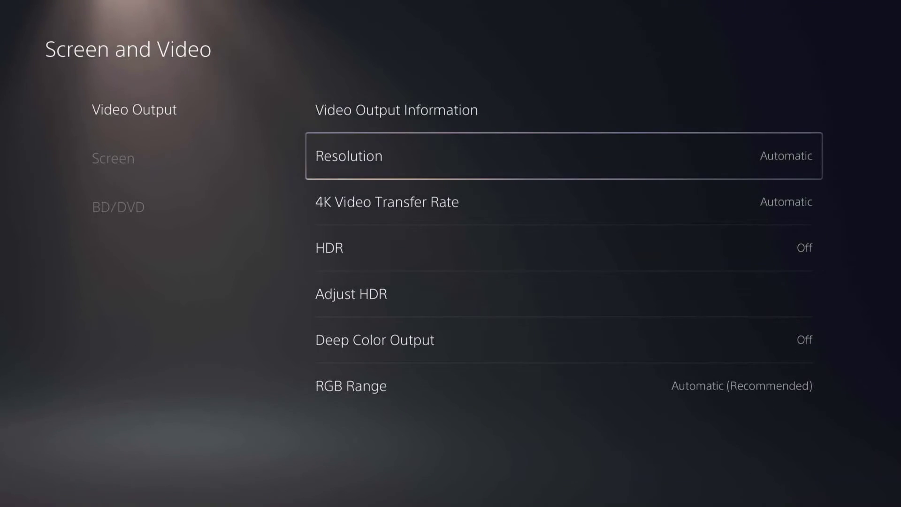
key("Return")
key("Escape")
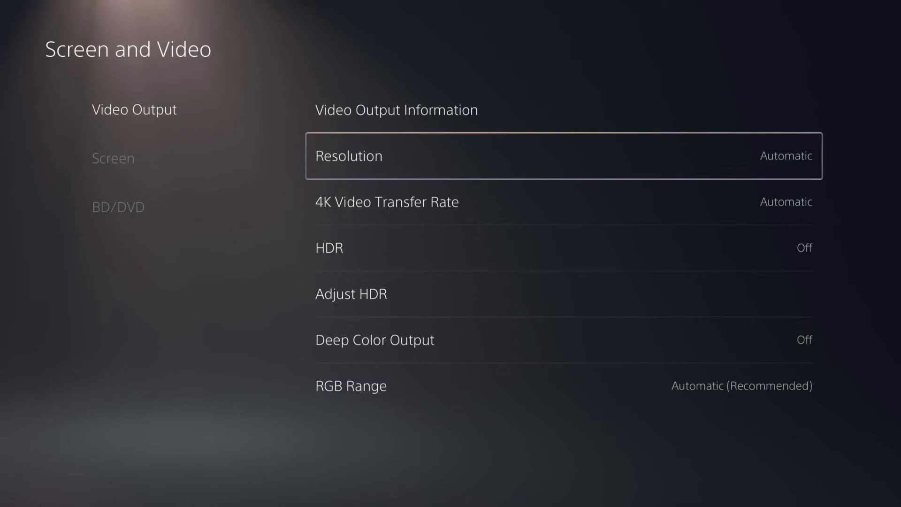
Leave the Video Output settings and open Adjust Display Area in the Screen settings
key("Up")
key("Down")
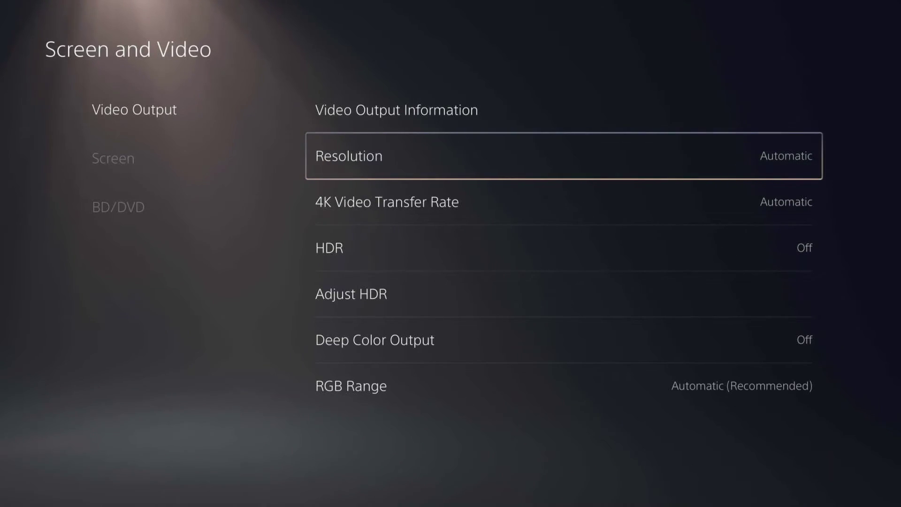
key("Left")
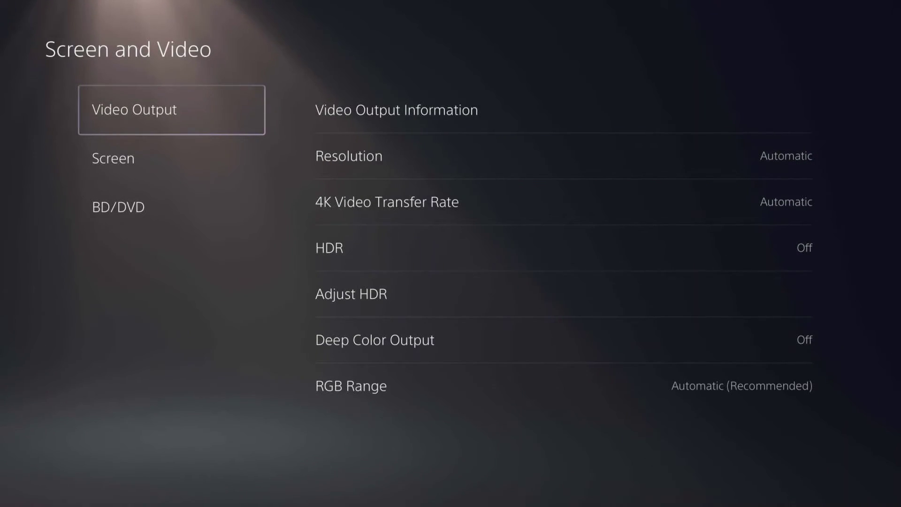
key("Down")
key("Right")
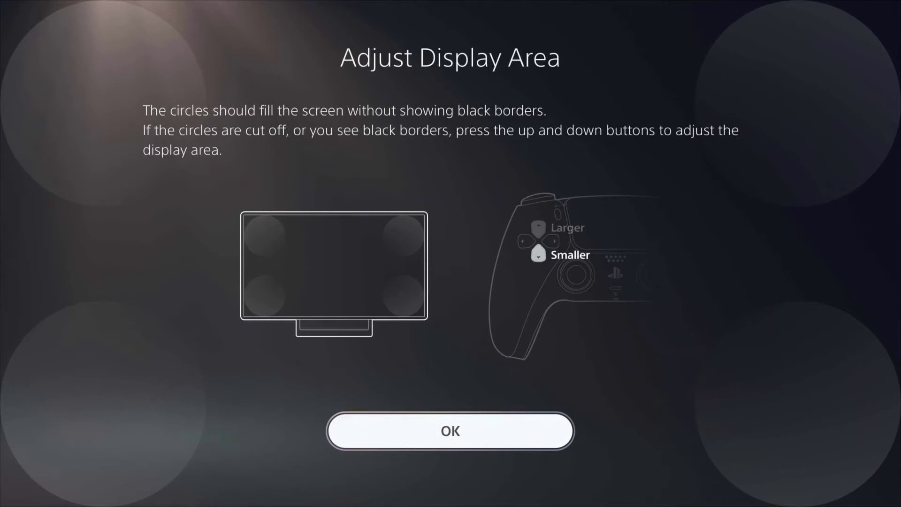
Shrink the display area until wide black borders surround the picture
key("Down")
key("Down")
key("Down")
key("Down")
key("Down")
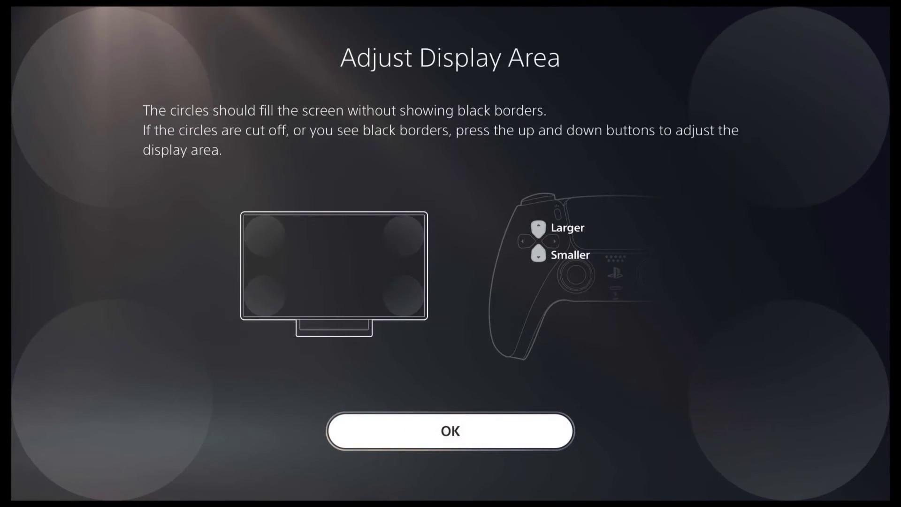
key("Down")
key("Down")
key("Down")
key("Down")
key("Down")
key("Down")
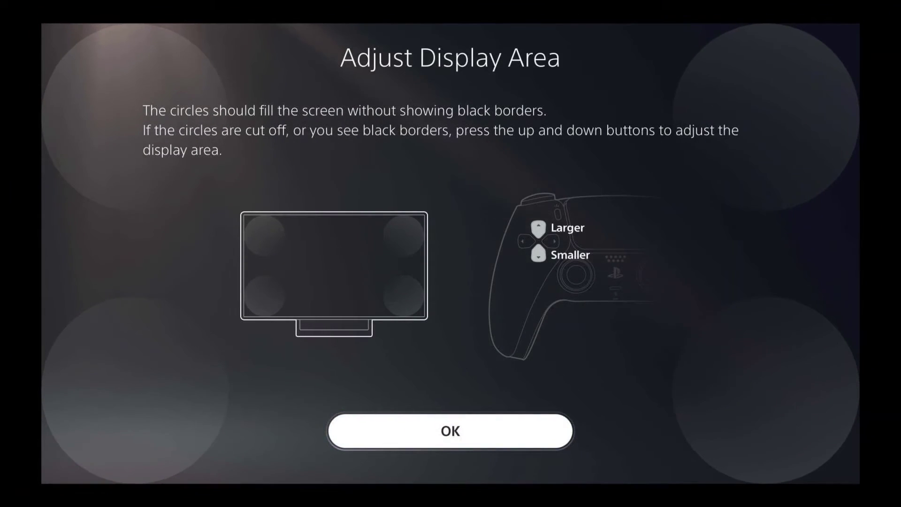
Enlarge the display area partway and try slightly smaller and larger sizes
key("Up")
key("Up")
key("Up")
key("Up")
key("Up")
key("Up")
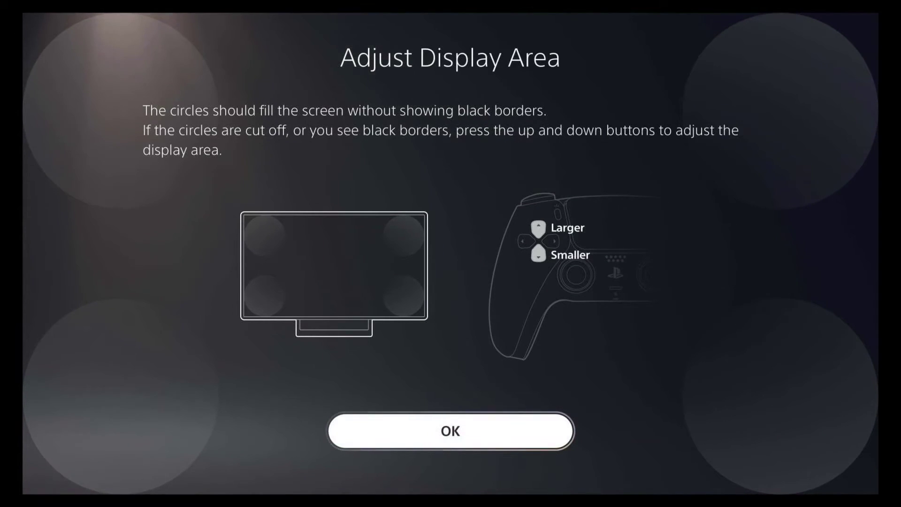
key("Down")
key("Down")
key("Down")
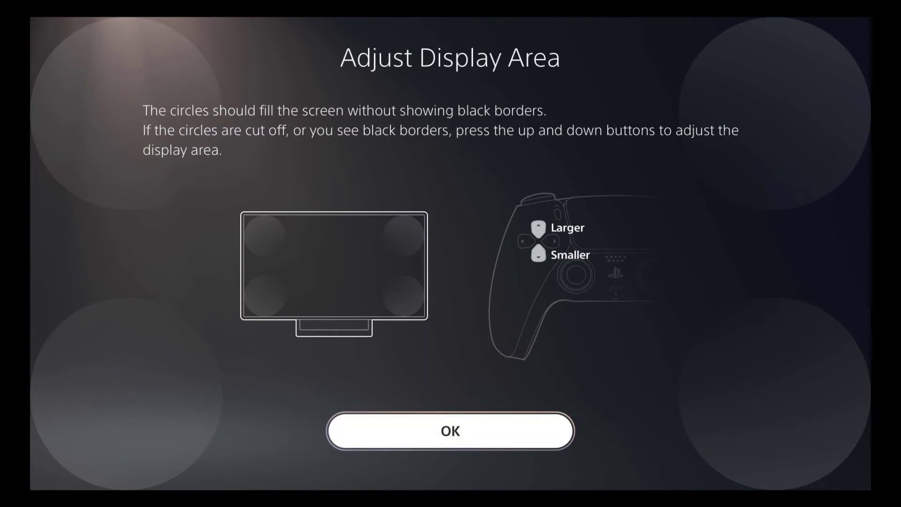
key("Up")
key("Up")
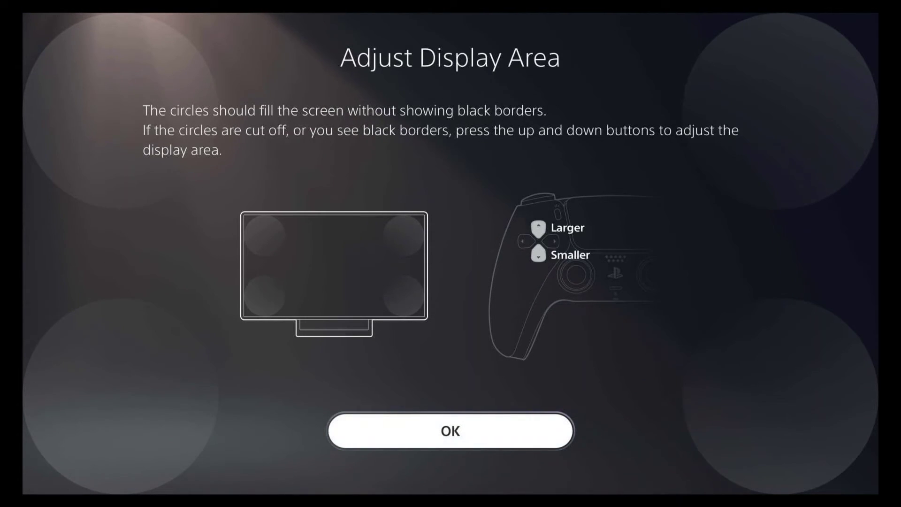
Enlarge the display area to its maximum so the circles fill the screen without black borders, and accept the size
key("Up")
key("Up")
key("Up")
key("Up")
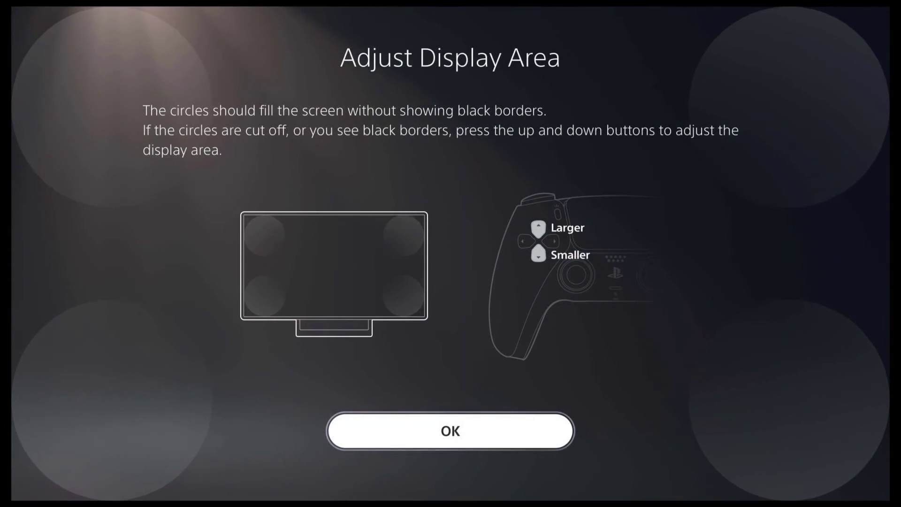
key("Up")
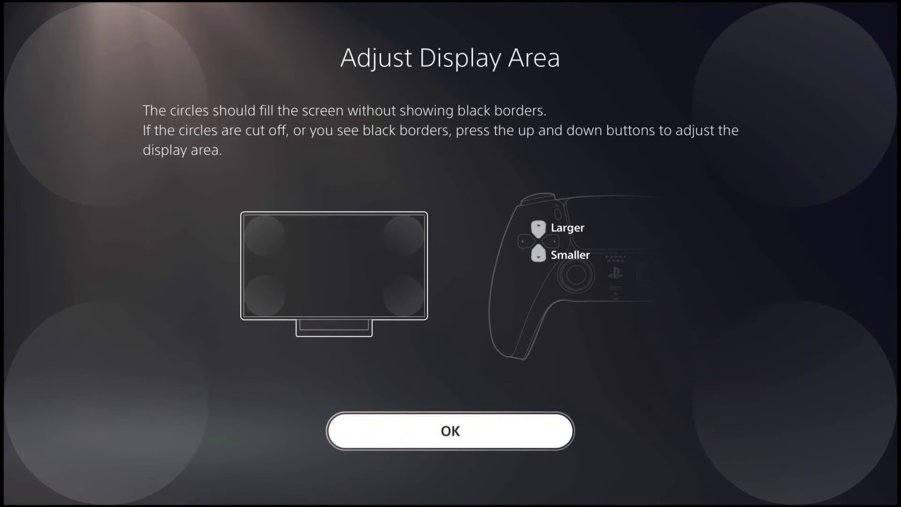
key("Up")
key("Down")
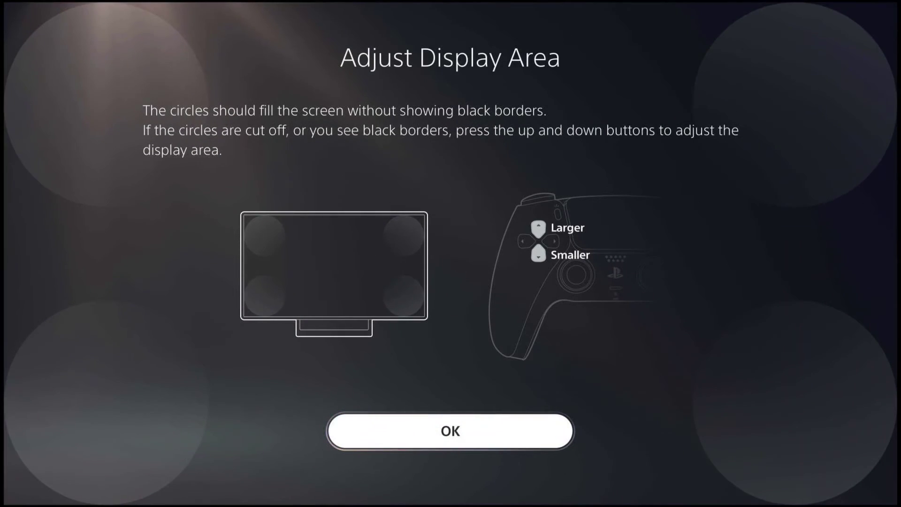
key("Up")
key("Down")
key("Up")
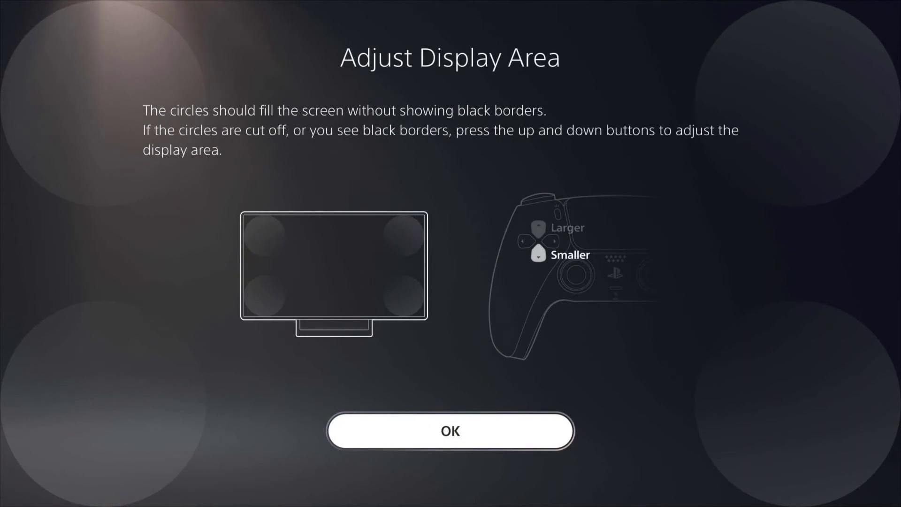
key("Return")
Review the Dim Screen While Inactive options, from After 5 Minutes to Don't Dim, and choose After 15 Minutes
key("Down")
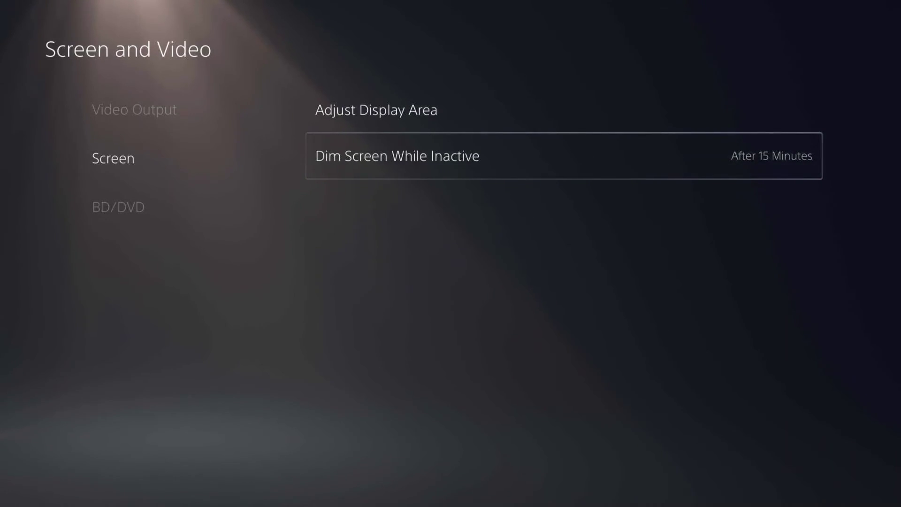
key("Return")
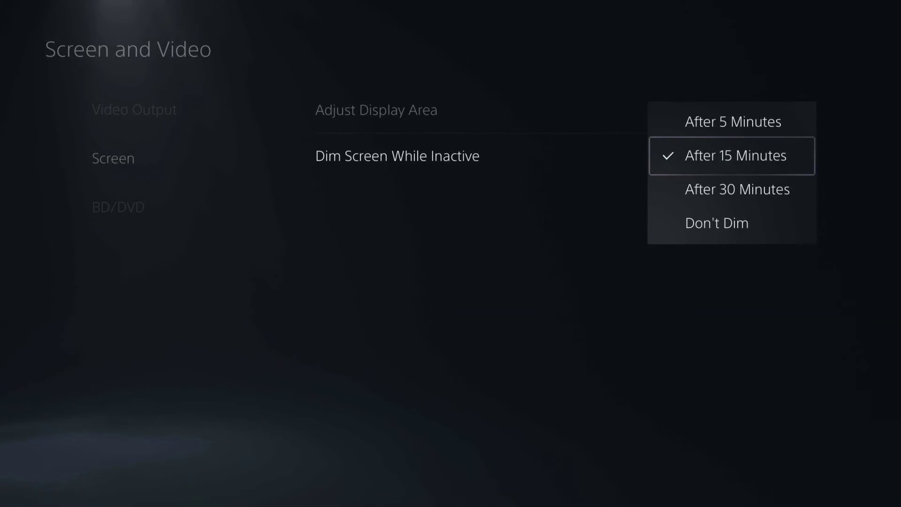
key("Up")
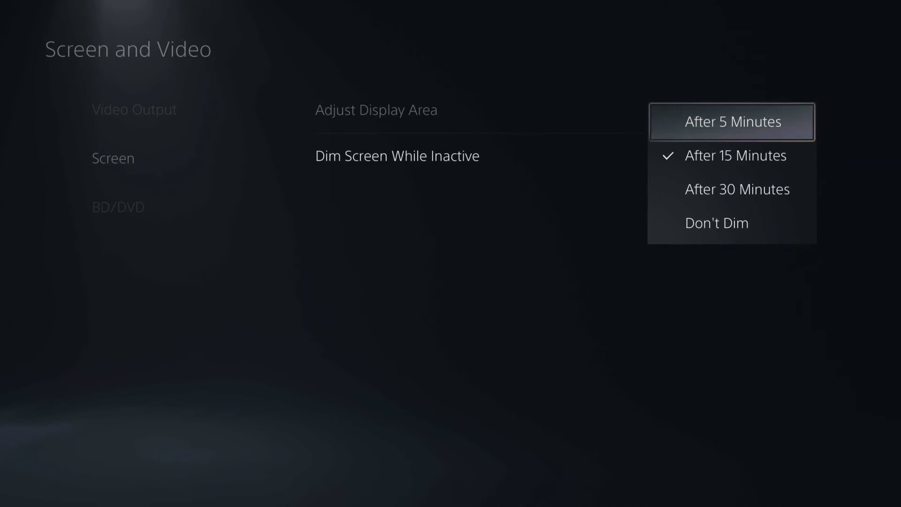
key("Down")
key("Down")
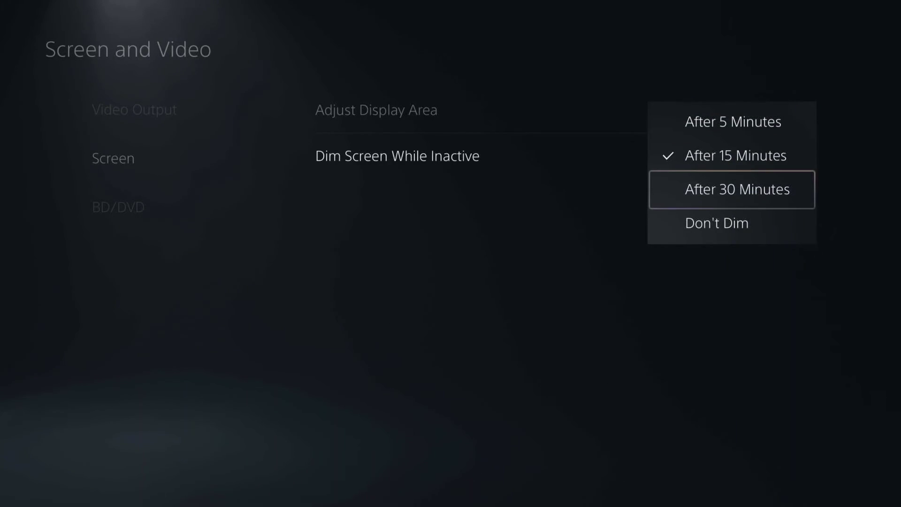
key("Down")
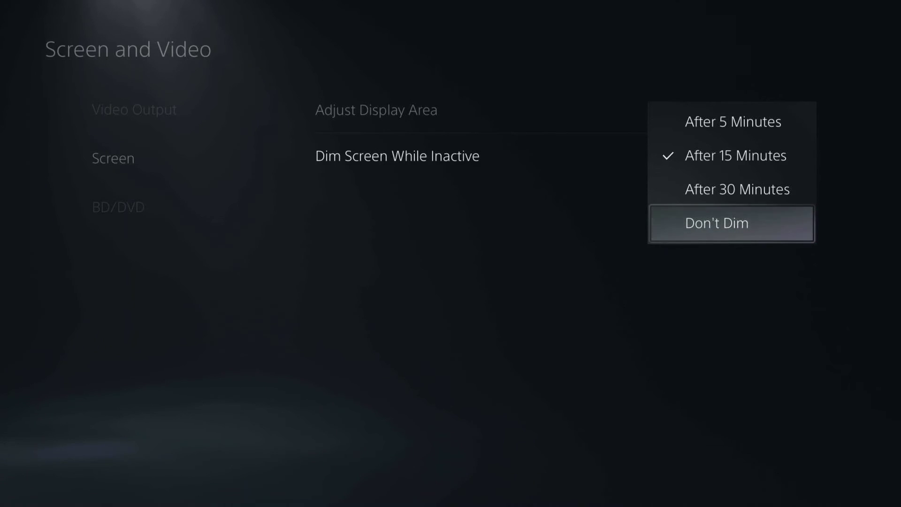
key("Up")
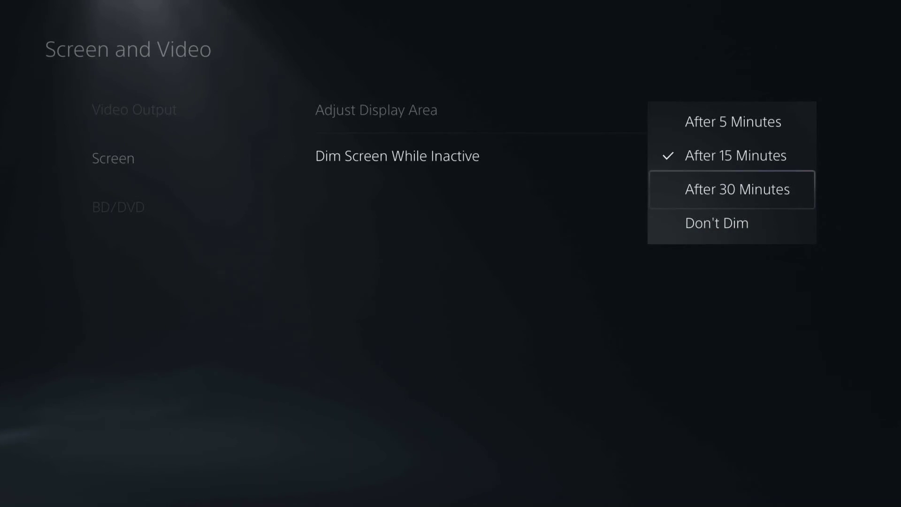
key("Up")
key("Down")
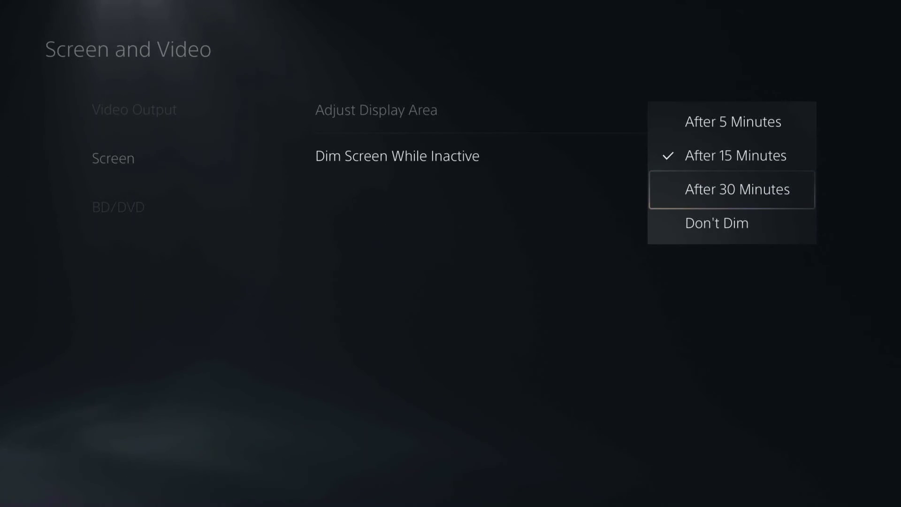
key("Up")
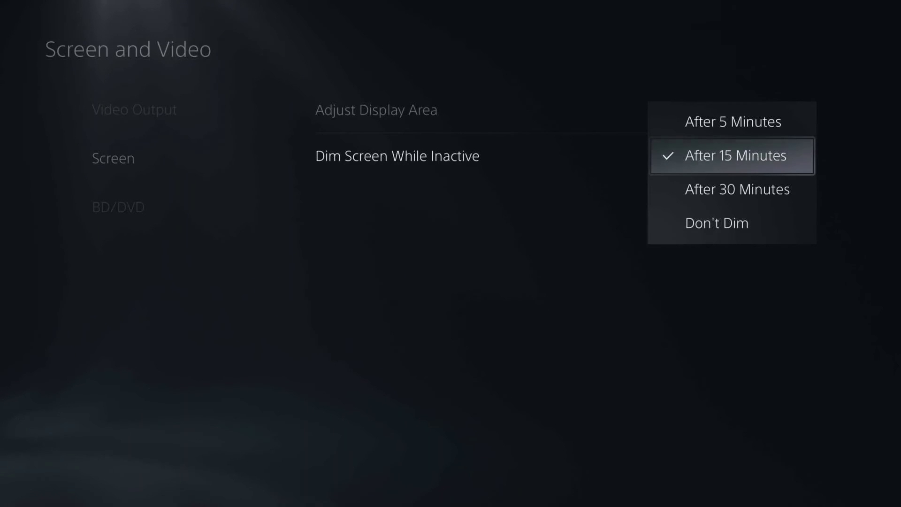
key("Up")
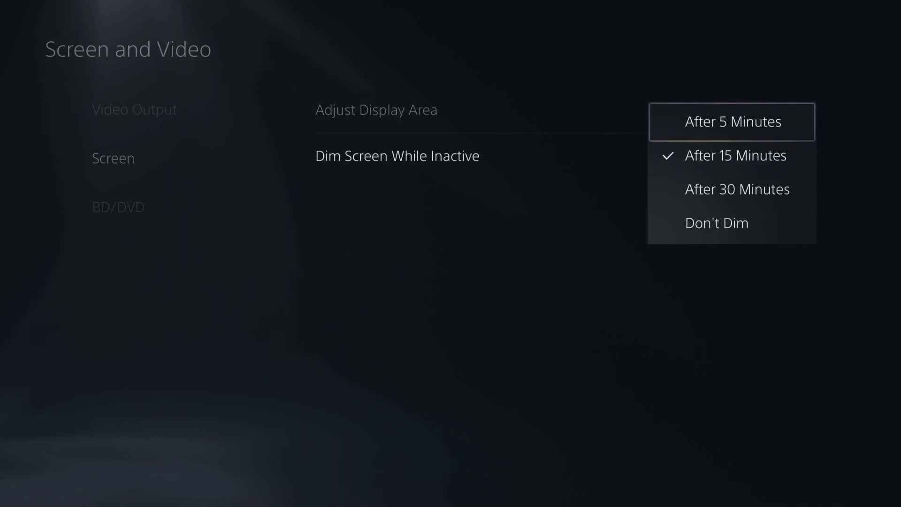
key("Down")
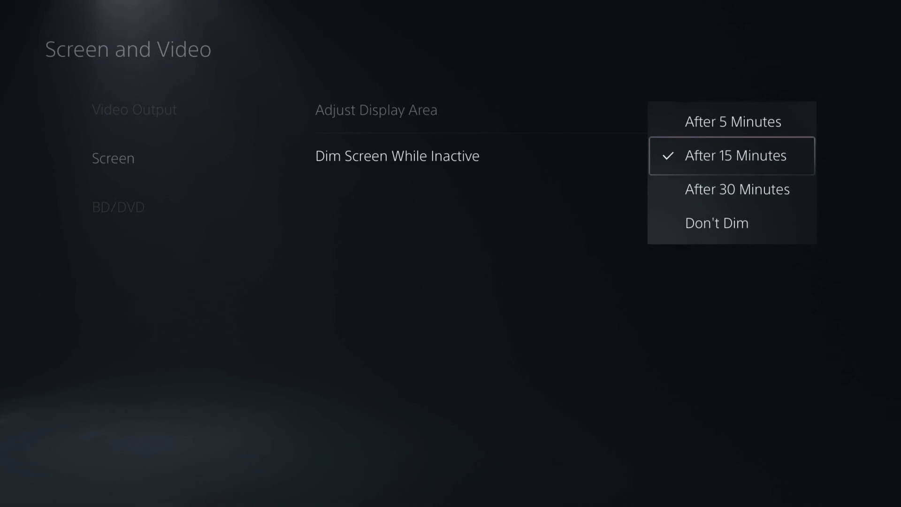
key("Return")
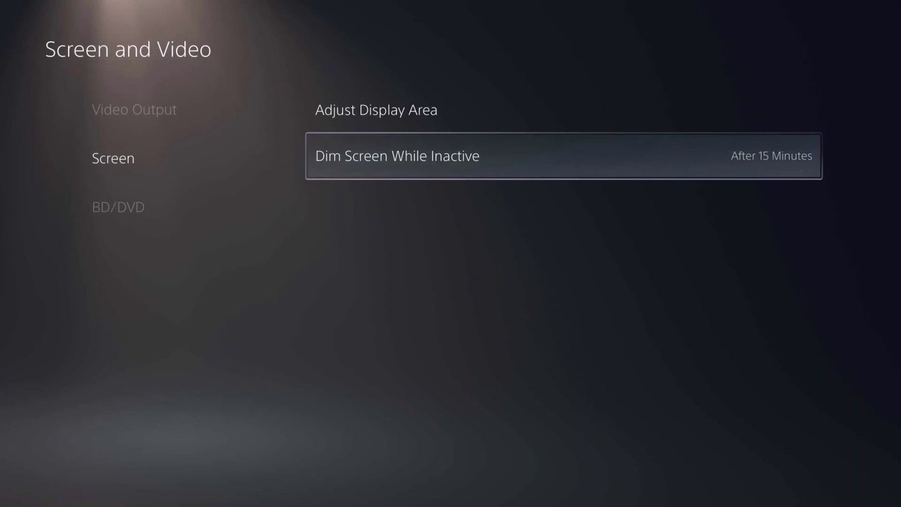